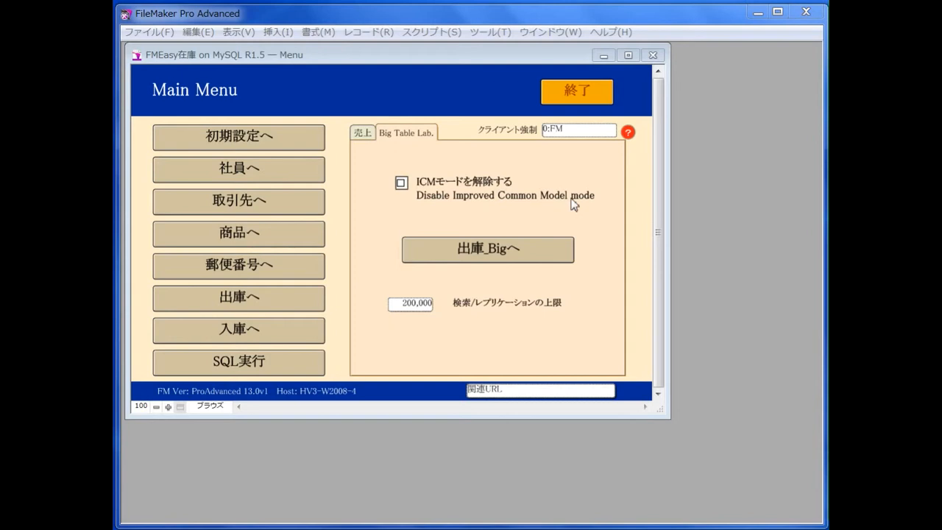
# Step: Disable Improved Common Model (ICM) mode and open the 入庫 screen
pyautogui.click(400, 183)
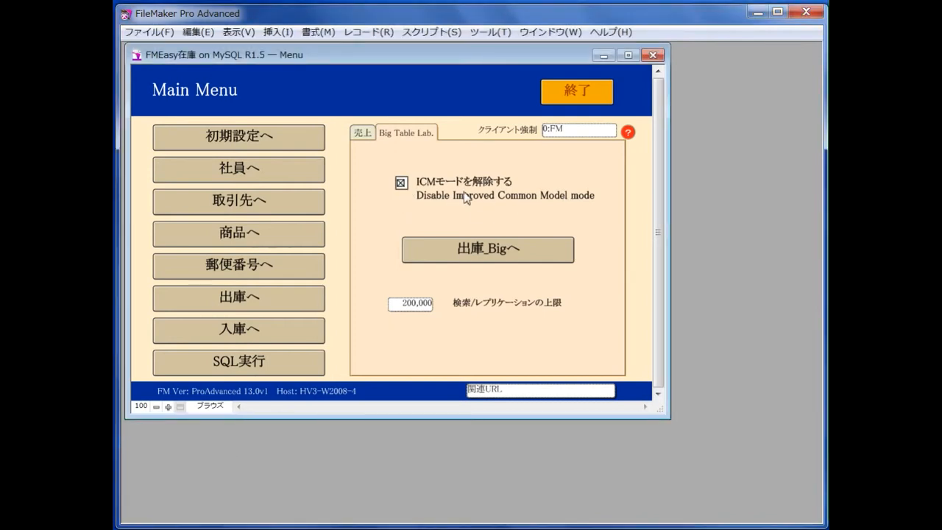
pyautogui.click(280, 336)
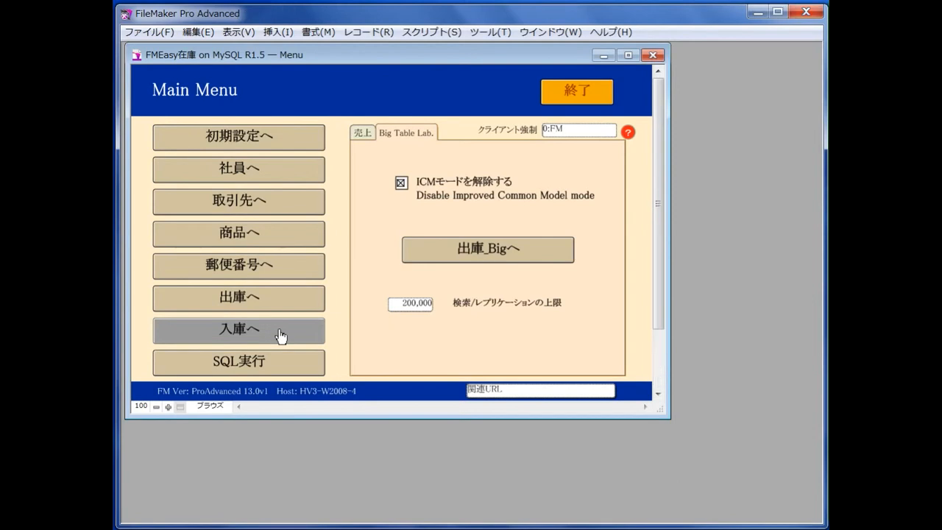
pyautogui.click(280, 336)
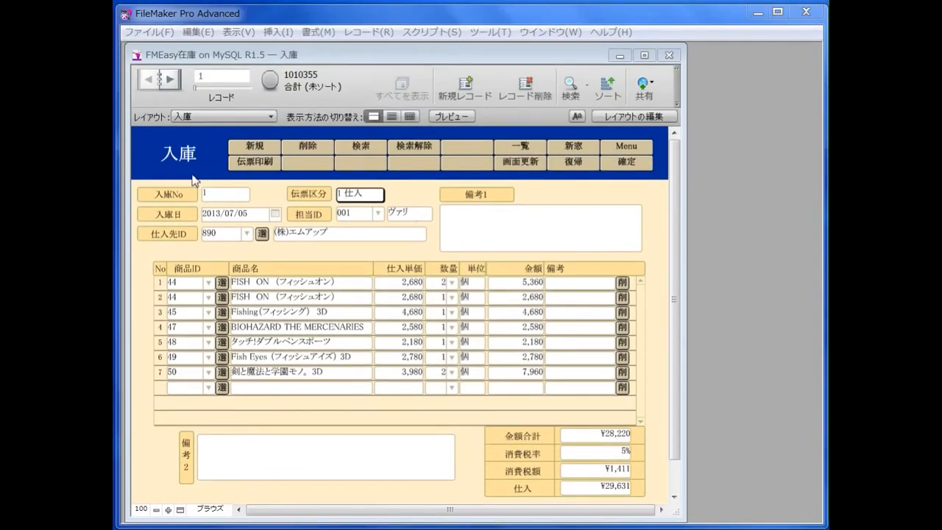
# Step: Page forward through the first 入庫 records one by one and try jumping further into the table
pyautogui.click(171, 80)
pyautogui.click(171, 80)
pyautogui.click(172, 79)
pyautogui.click(171, 80)
pyautogui.click(171, 80)
pyautogui.click(171, 79)
pyautogui.click(171, 79)
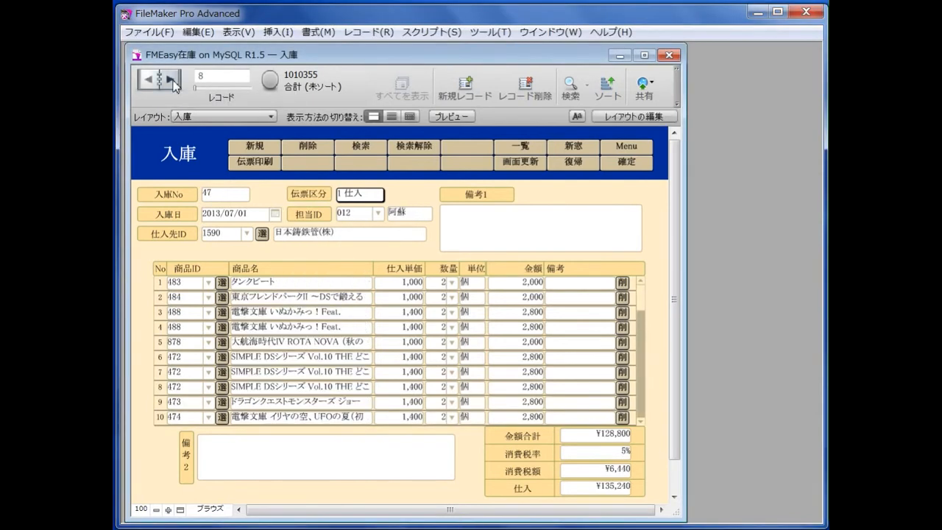
pyautogui.click(172, 79)
pyautogui.click(171, 80)
pyautogui.click(172, 79)
pyautogui.click(171, 80)
pyautogui.click(172, 79)
pyautogui.click(172, 79)
pyautogui.click(172, 80)
pyautogui.click(171, 80)
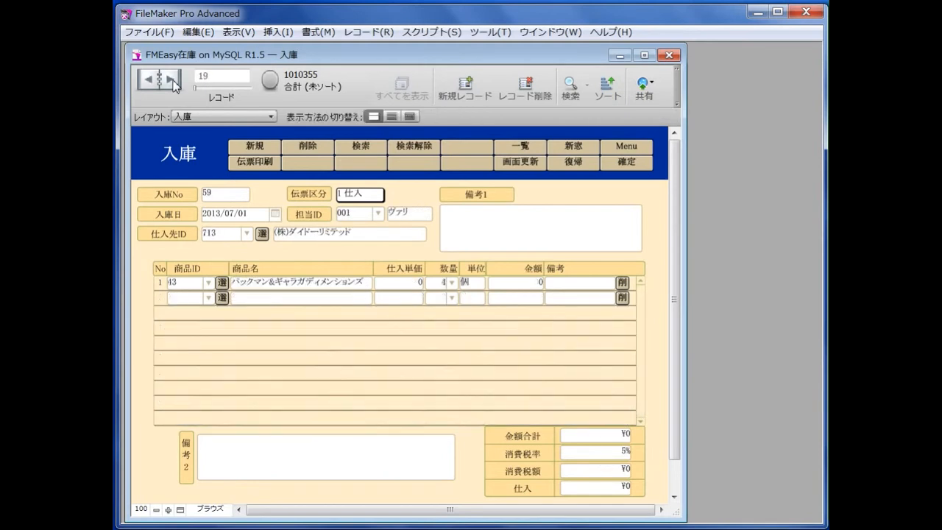
pyautogui.click(173, 79)
pyautogui.click(173, 79)
pyautogui.moveTo(196, 87); pyautogui.dragTo(200, 88)
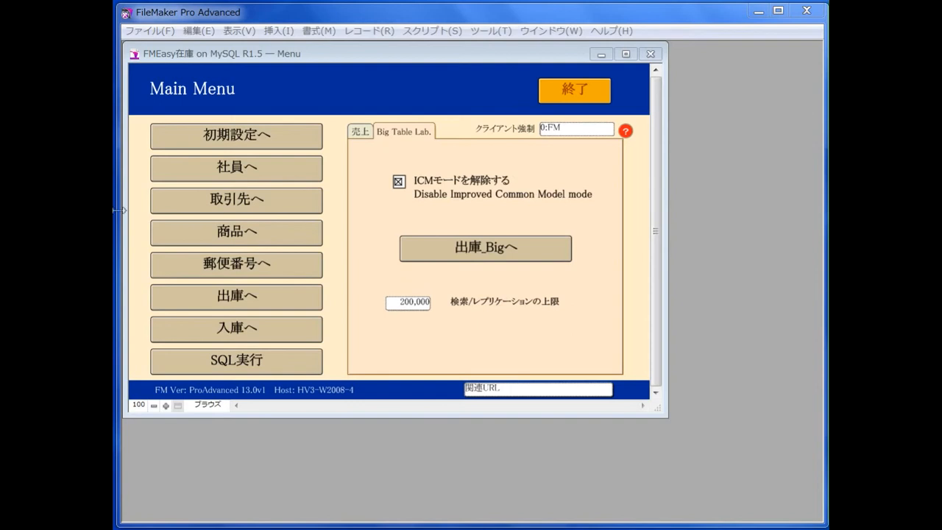
# Step: Re-enable Improved Common Model mode by clearing its disable option and open the 入庫 screen
pyautogui.click(398, 182)
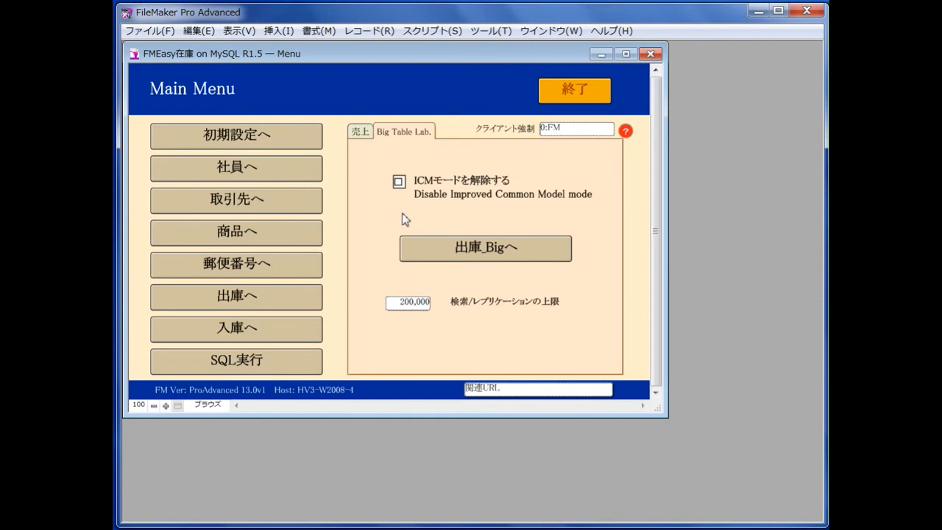
pyautogui.click(279, 337)
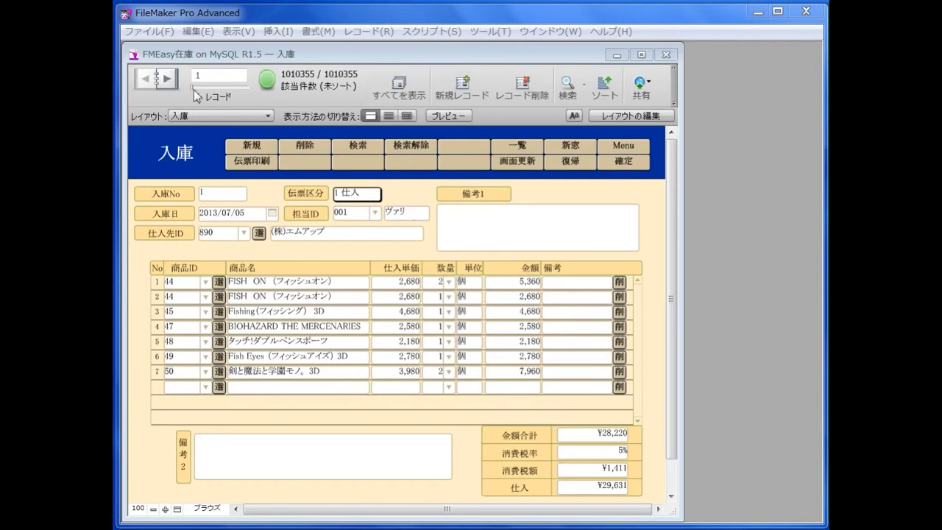
# Step: Browse the first four 入庫 records and jump progressively through the table to beyond record 760,000
pyautogui.click(168, 79)
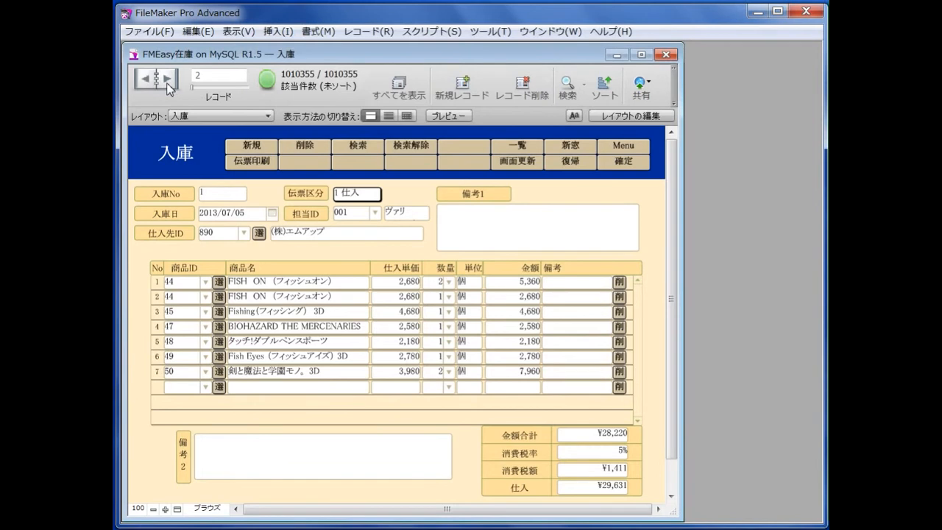
pyautogui.click(167, 82)
pyautogui.click(167, 83)
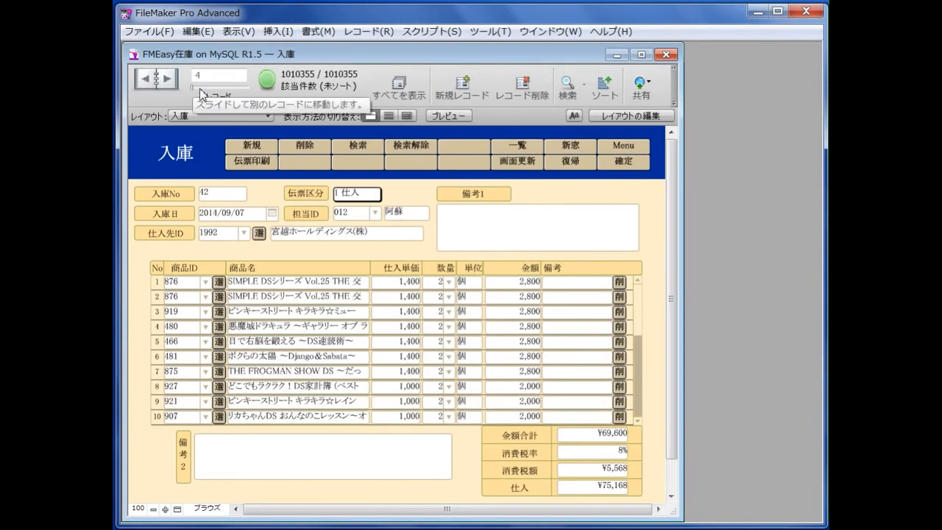
pyautogui.click(200, 88)
pyautogui.click(206, 88)
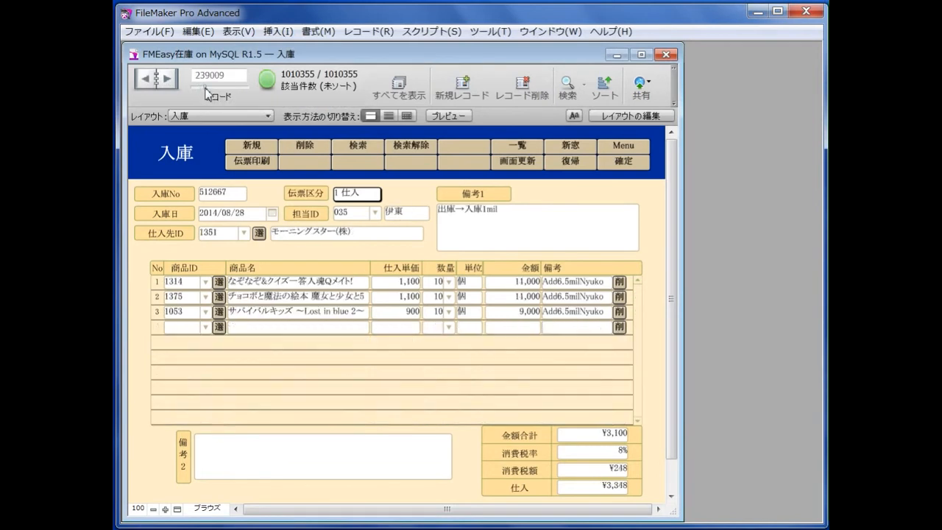
pyautogui.click(209, 88)
pyautogui.click(215, 88)
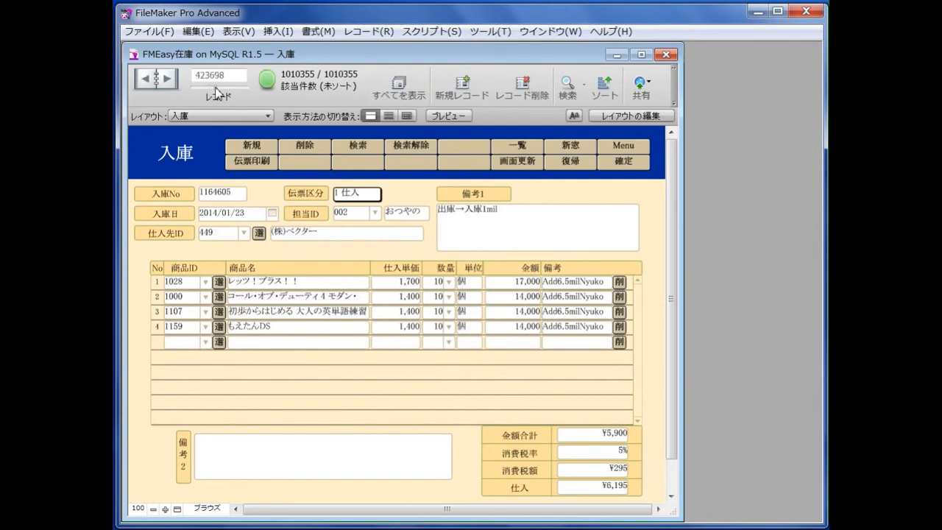
pyautogui.click(219, 87)
pyautogui.click(224, 87)
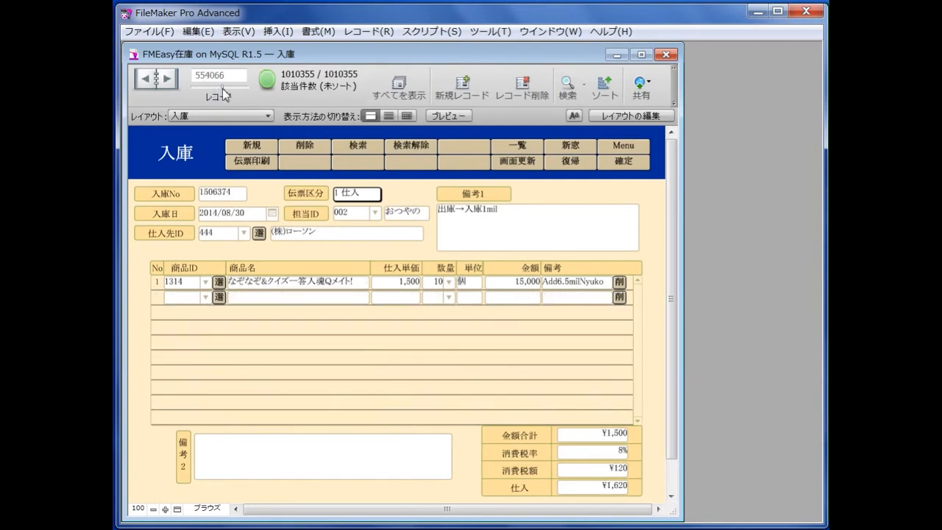
pyautogui.click(226, 86)
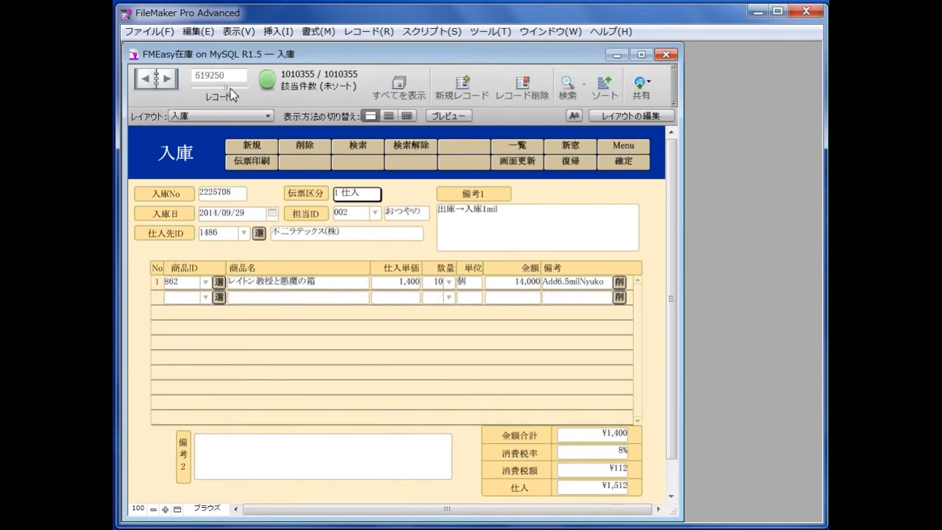
pyautogui.click(231, 89)
pyautogui.click(234, 90)
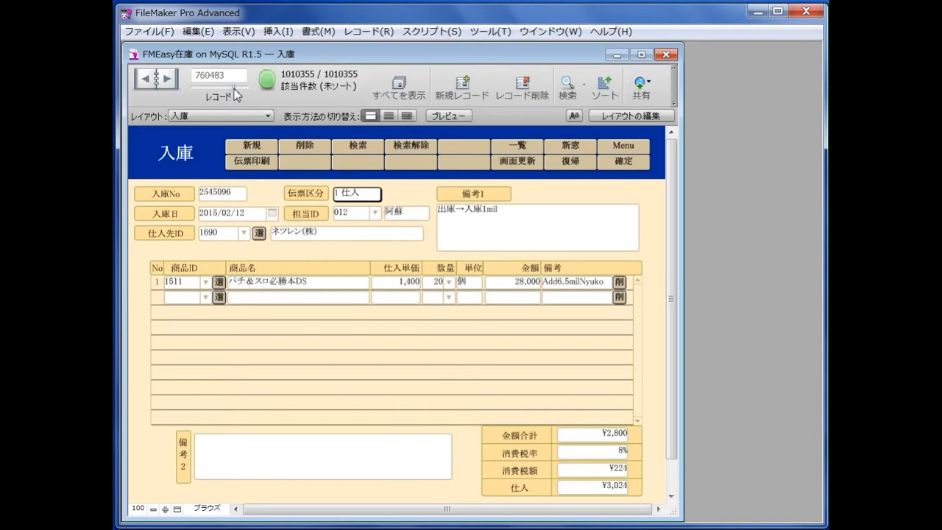
pyautogui.click(237, 89)
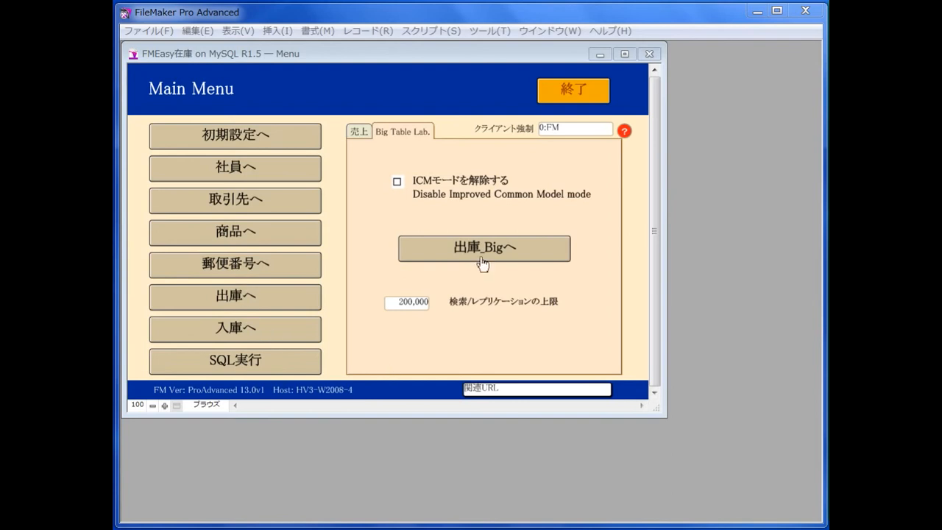
# Step: Open the 出庫_Big screen and search for slips with the 出庫日 start date 2015/05/02
pyautogui.click(542, 255)
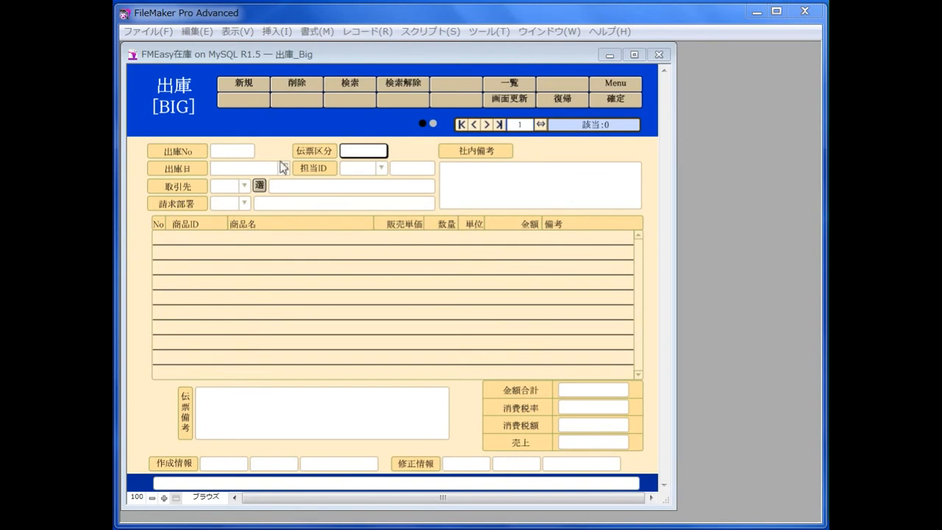
pyautogui.click(433, 124)
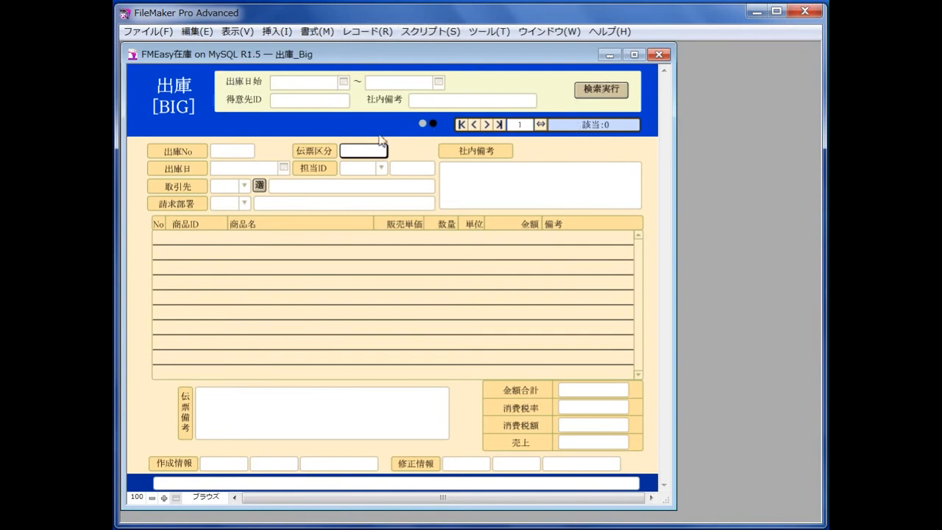
pyautogui.click(285, 88)
pyautogui.write('2016')
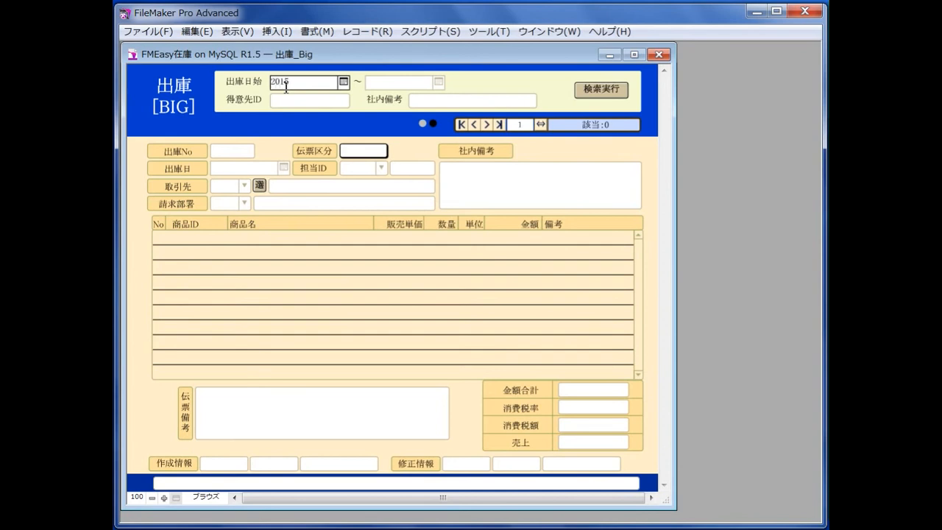
pyautogui.write('/05/2')
pyautogui.click(581, 94)
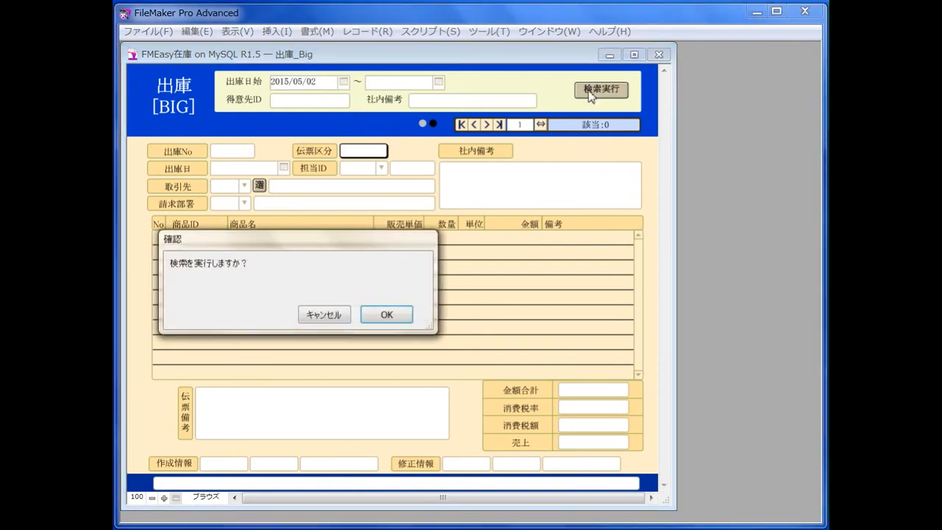
pyautogui.click(390, 314)
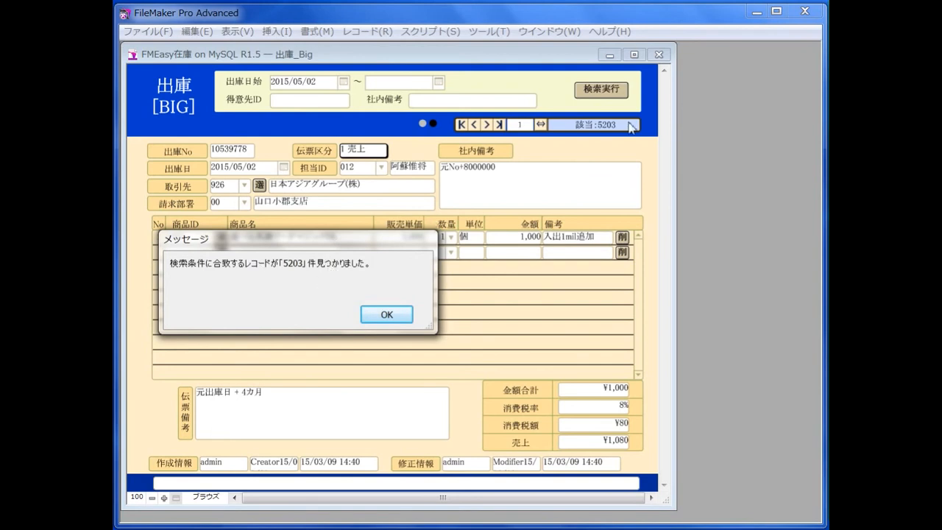
pyautogui.click(384, 314)
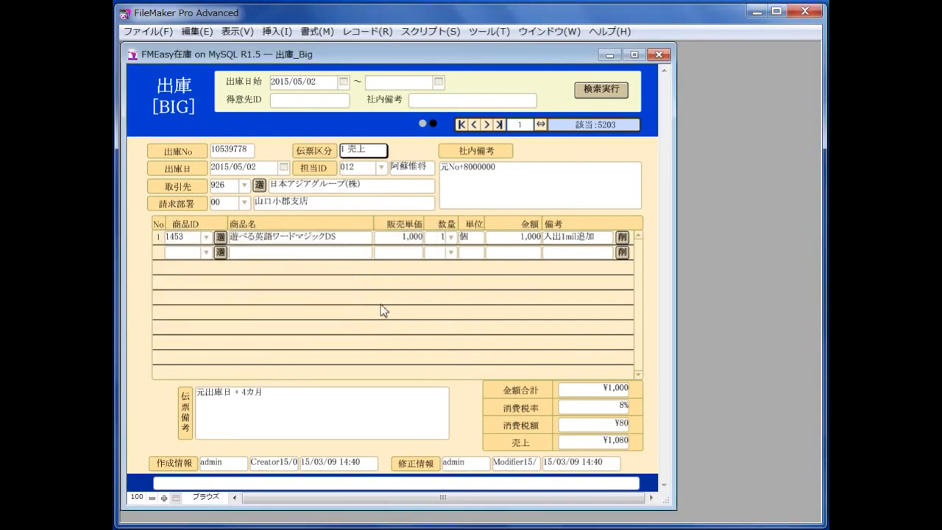
# Step: Set the end of the 出庫日 range to 2015/05/03 and run the search again
pyautogui.click(374, 83)
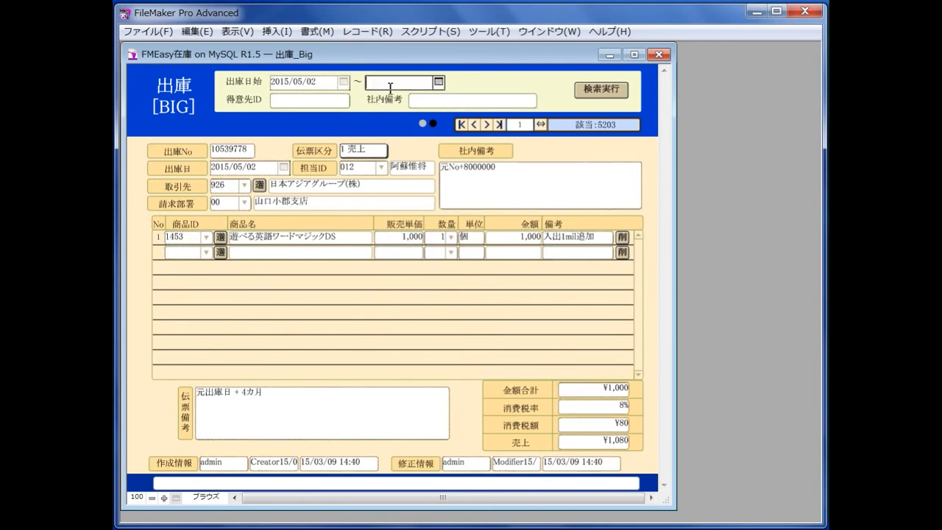
pyautogui.write('2015/')
pyautogui.write('5/31')
pyautogui.click(603, 93)
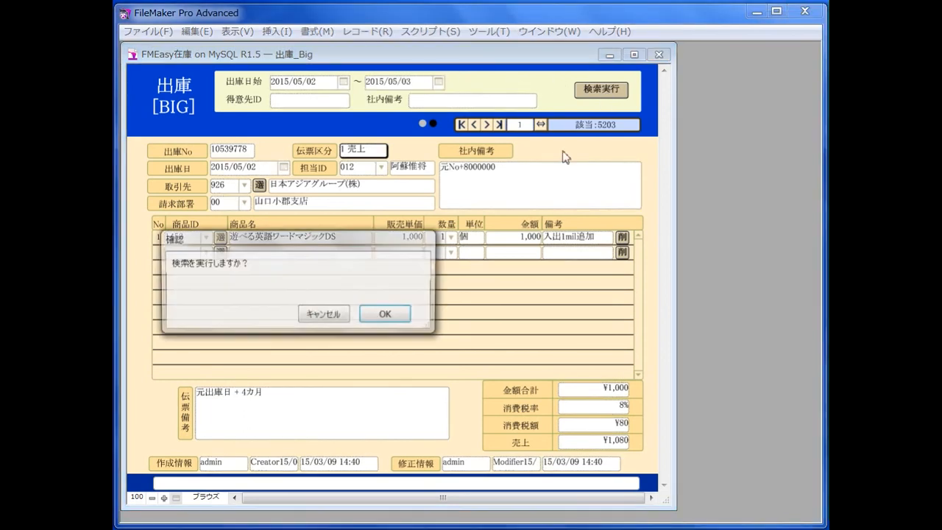
pyautogui.click(398, 318)
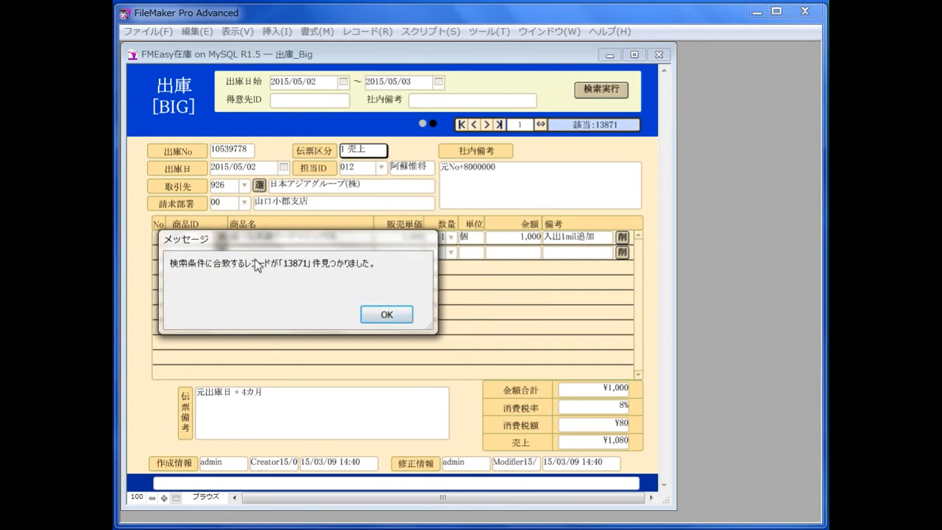
pyautogui.click(368, 316)
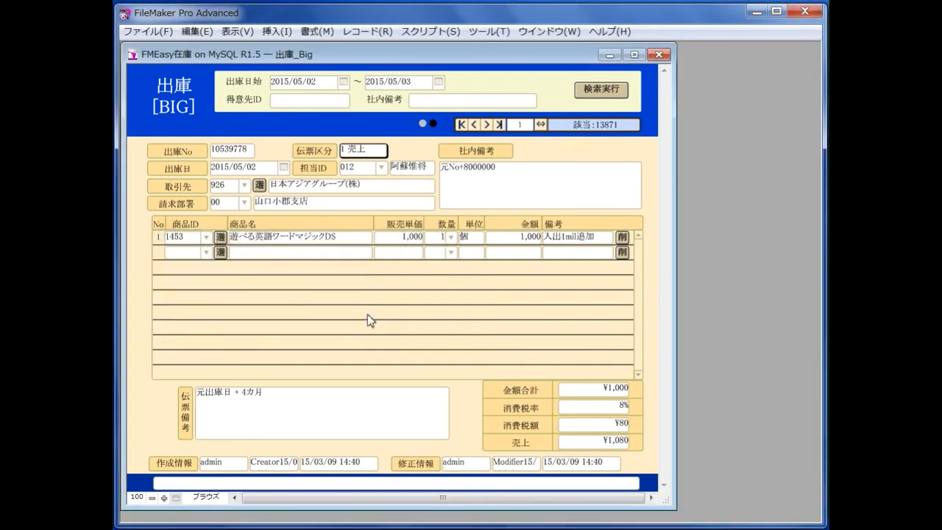